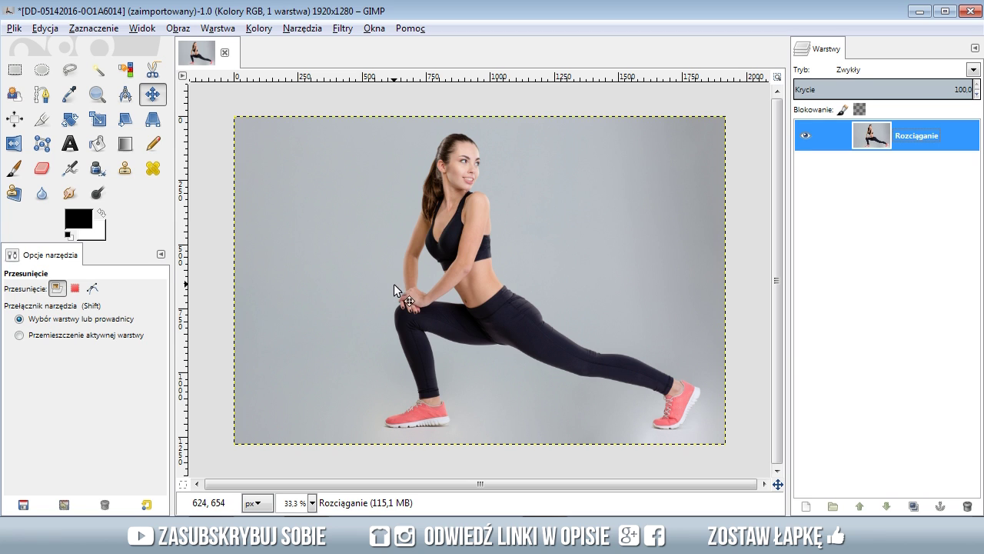
Choose the horizontal Flip tool and select the Rozciąganie layer
click(14, 145)
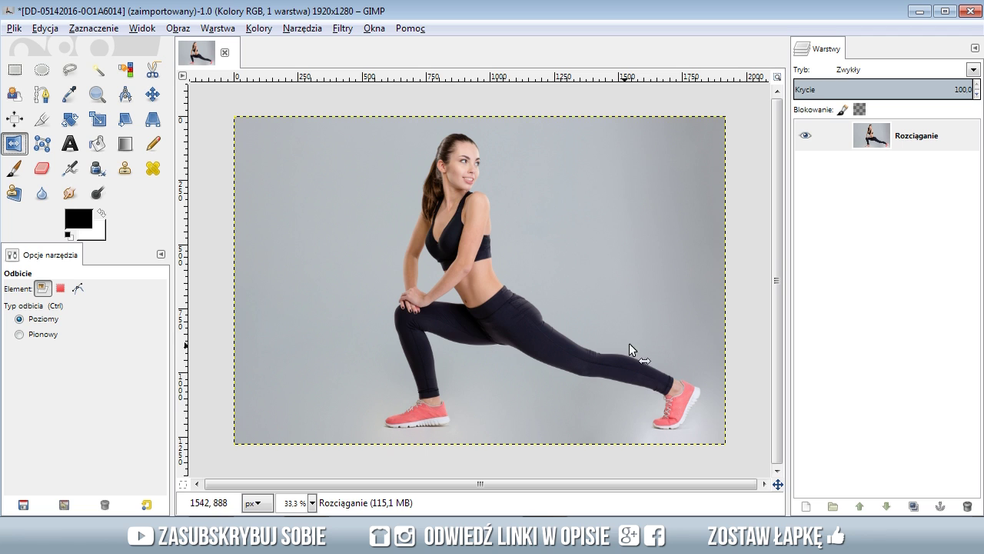
click(890, 147)
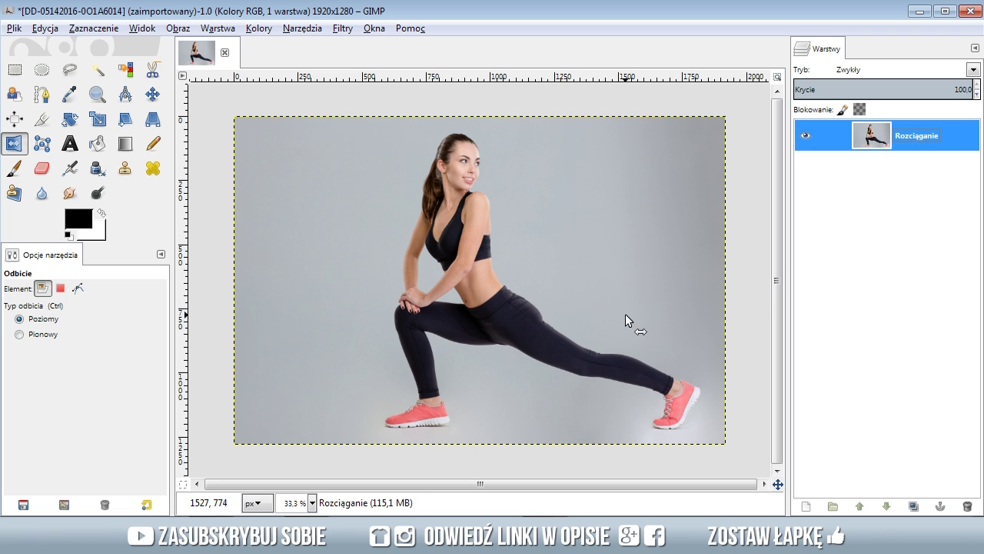
Duplicate the Rozciąganie layer and flip the copy horizontally so the woman faces left
click(915, 507)
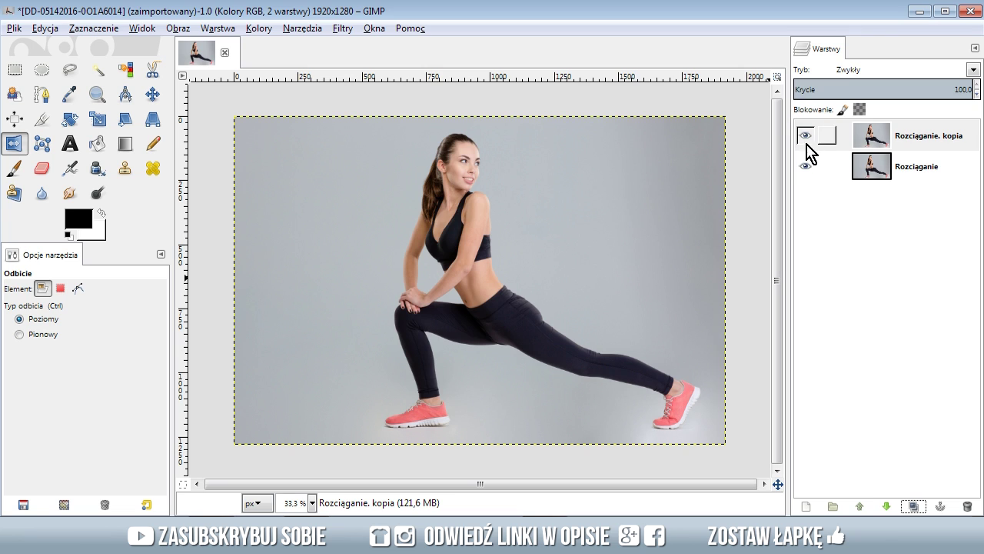
click(806, 135)
click(806, 166)
click(805, 135)
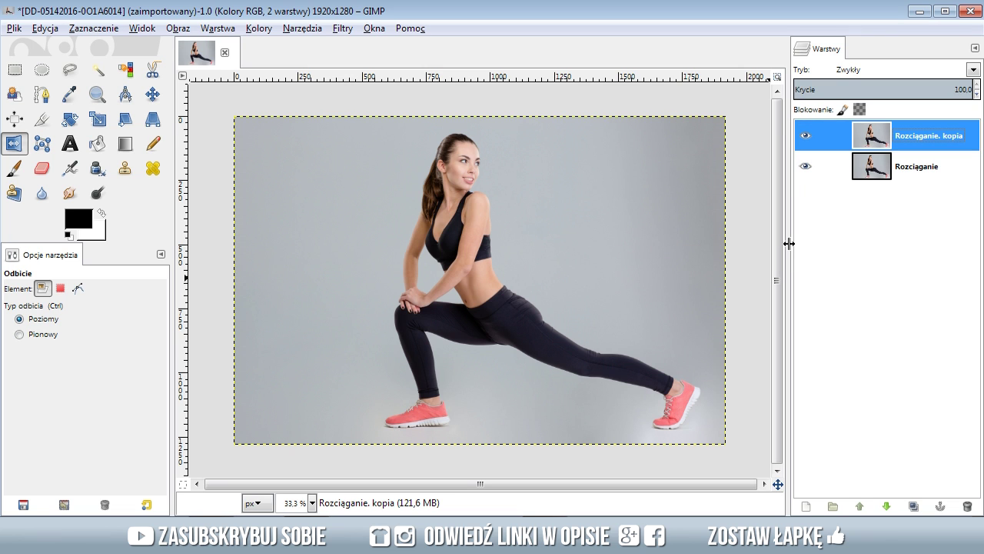
click(14, 143)
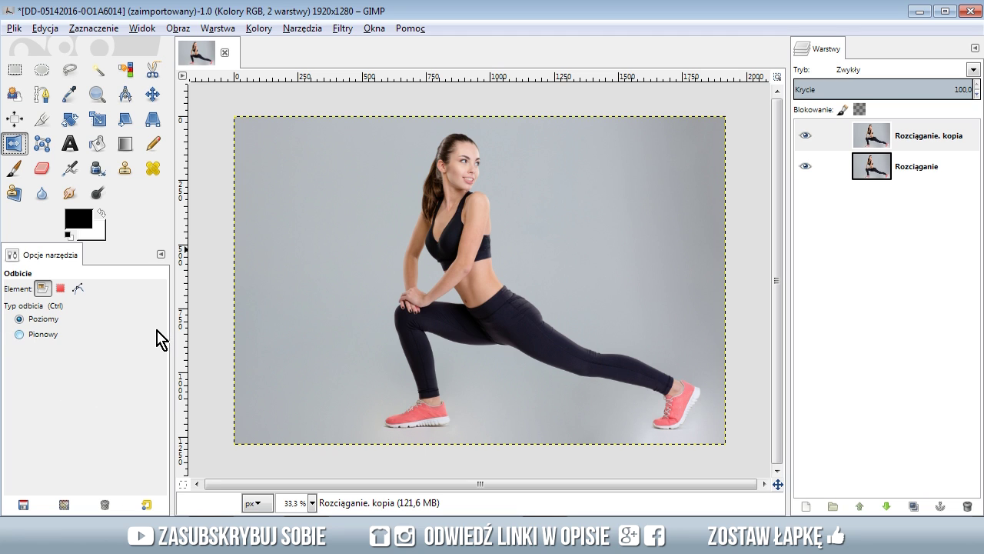
click(472, 231)
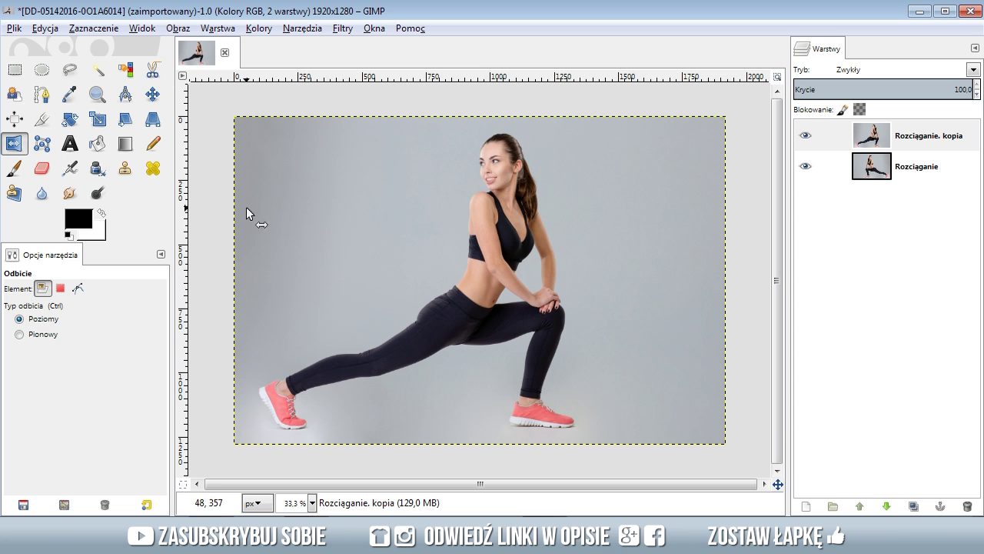
click(153, 94)
Drag the mirrored copy right and the original left so the figures sit side by side
drag(425, 326, 600, 319)
drag(383, 345, 241, 335)
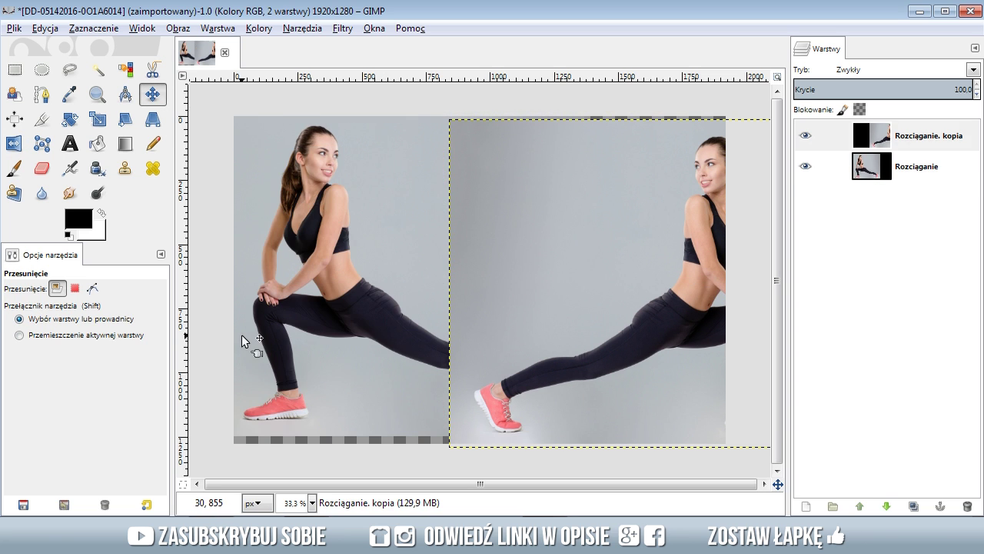
drag(331, 332, 302, 345)
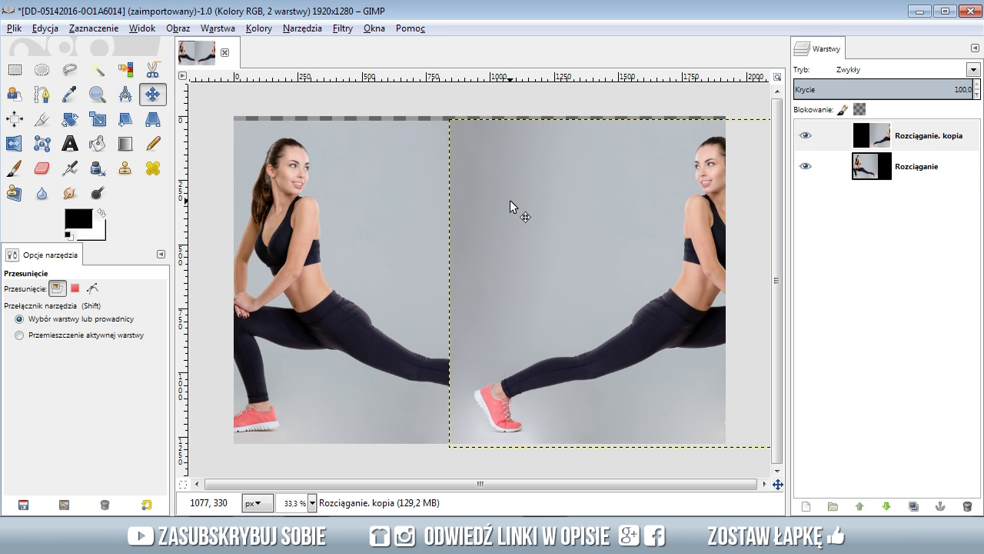
drag(509, 199, 577, 196)
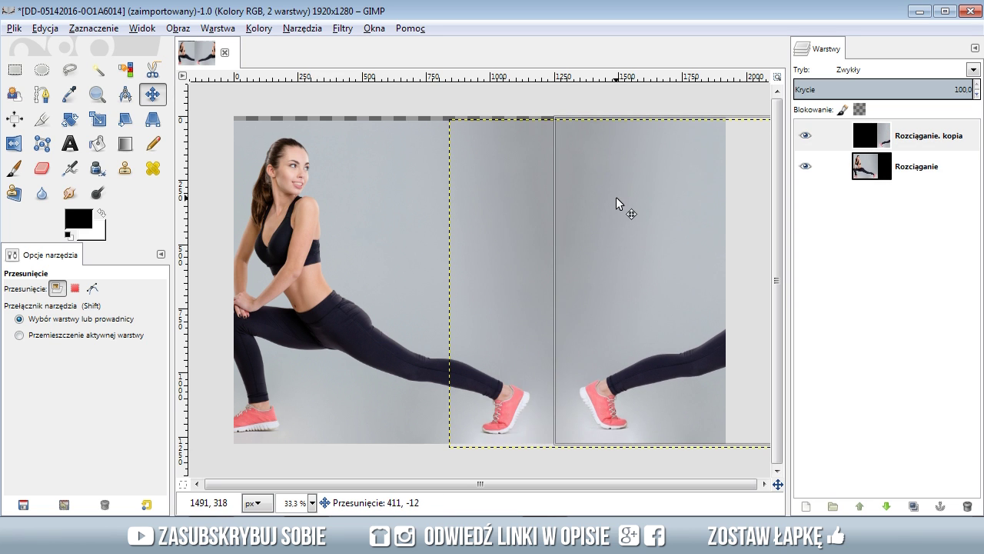
drag(577, 197, 659, 197)
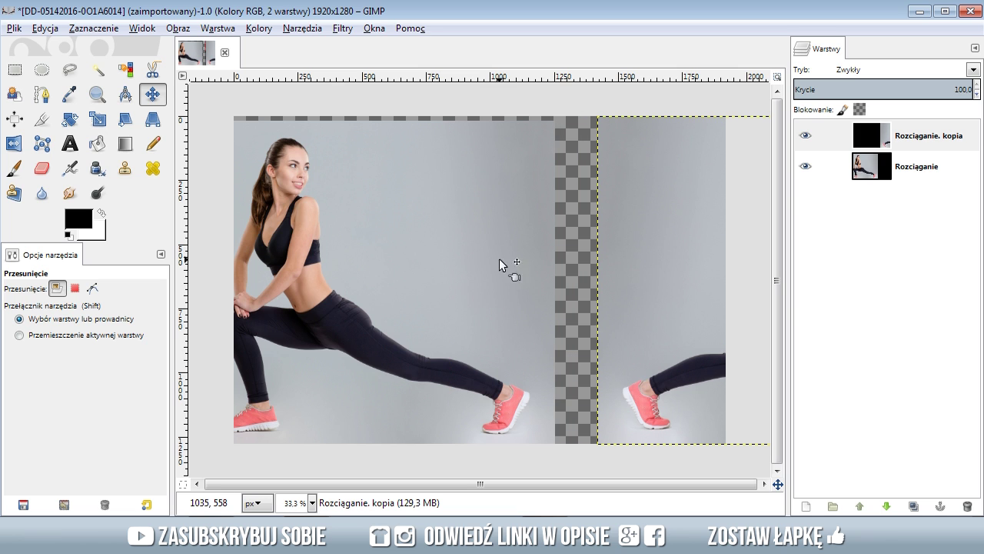
Zoom in and nudge the original layer until its edge meets the copy with no gap
scroll(585, 309, up, 1)
scroll(588, 299, up, 2)
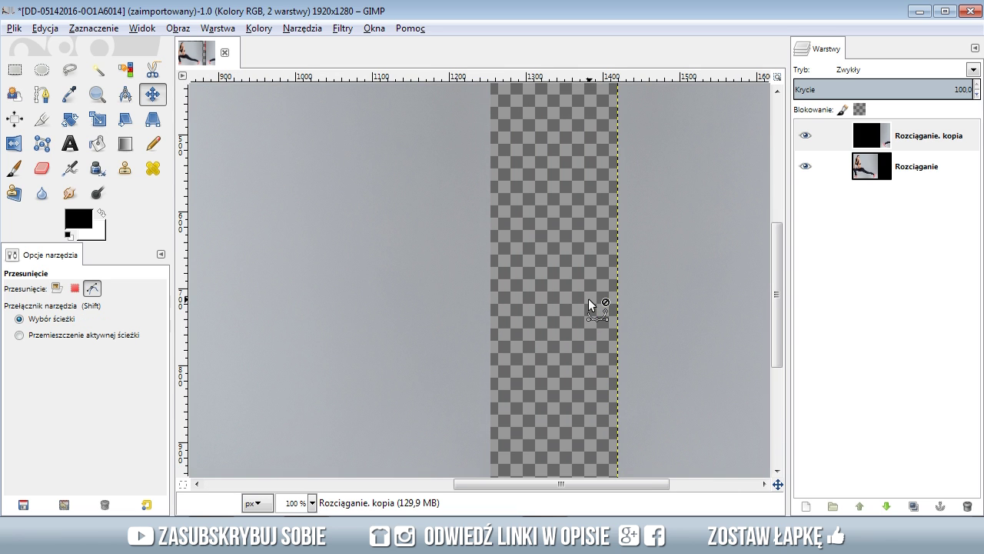
scroll(606, 292, down, 3)
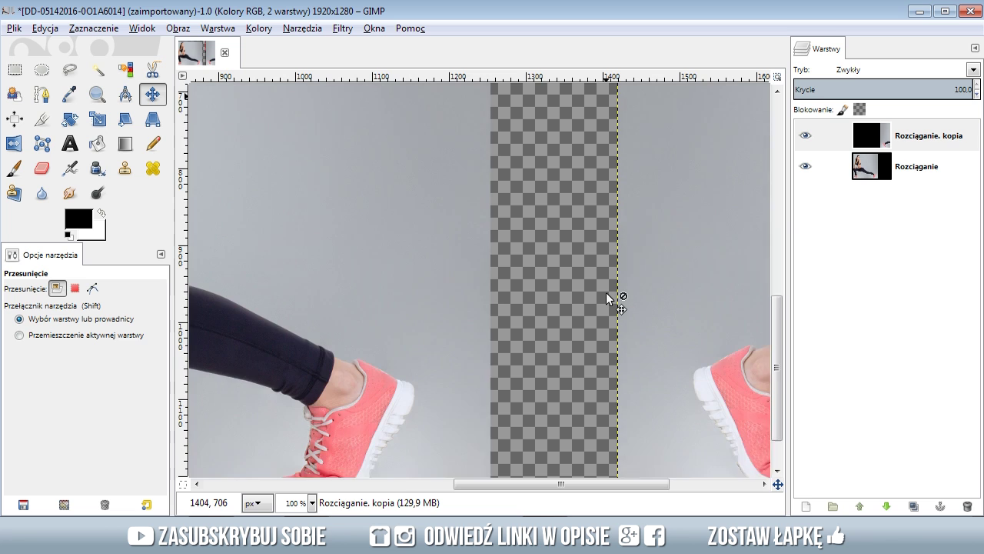
scroll(606, 292, down, 1)
scroll(594, 362, up, 1)
scroll(595, 362, down, 1)
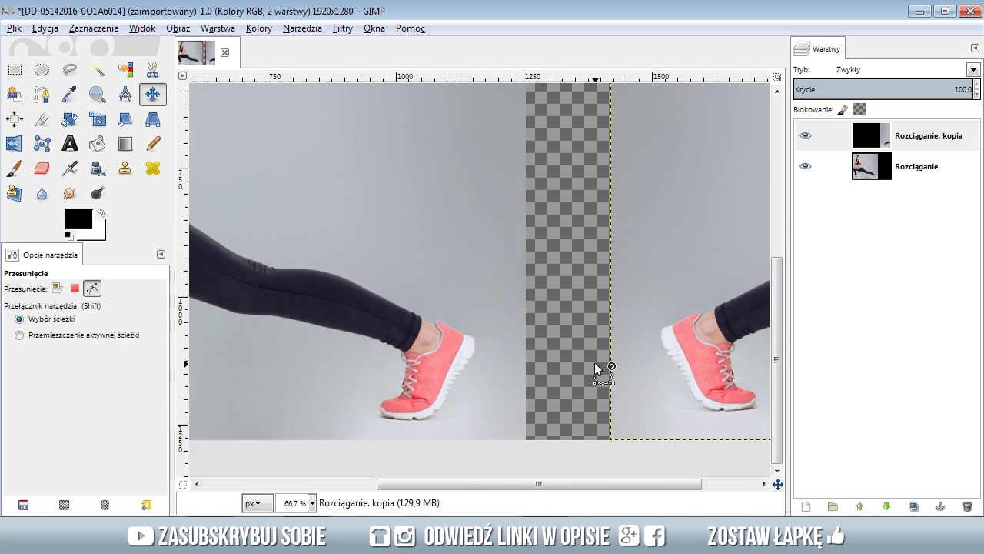
scroll(595, 449, up, 1)
scroll(594, 454, up, 1)
mouse_move(399, 375)
mouse_down()
mouse_move(562, 347)
mouse_move(621, 402)
mouse_up()
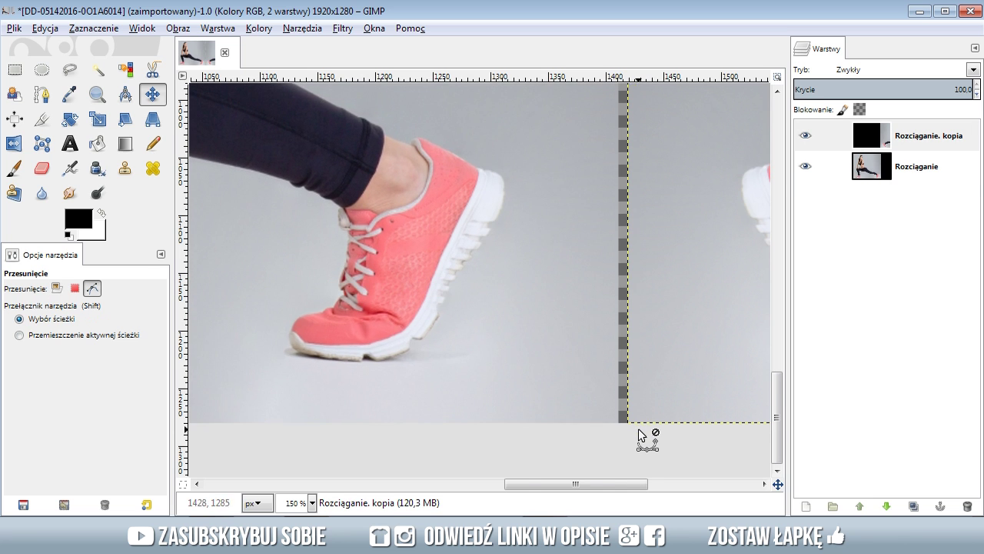
scroll(624, 422, up, 2)
scroll(614, 415, up, 2)
scroll(614, 414, up, 1)
scroll(614, 414, up, 1)
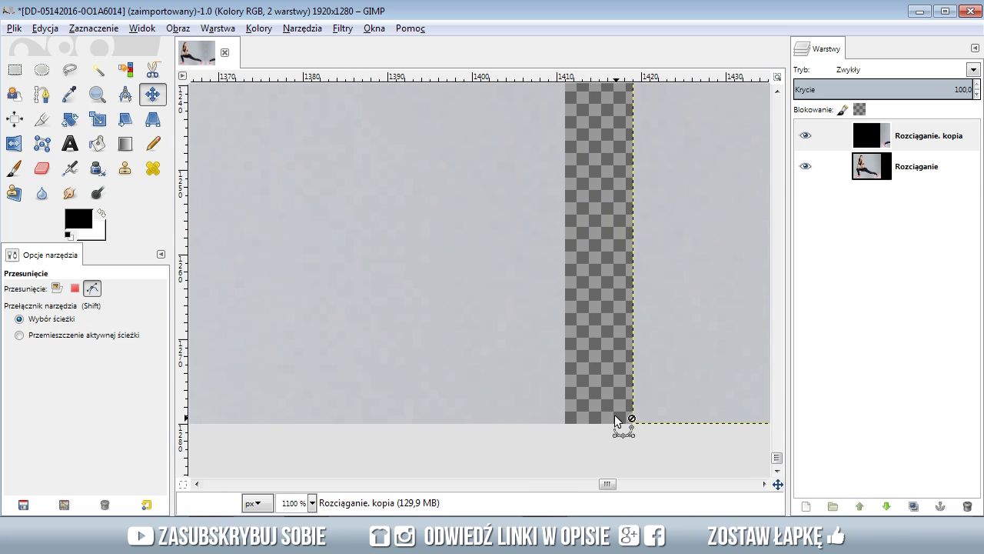
scroll(623, 419, up, 1)
mouse_move(619, 416)
mouse_down()
mouse_move(518, 389)
mouse_move(560, 351)
mouse_move(601, 353)
mouse_up()
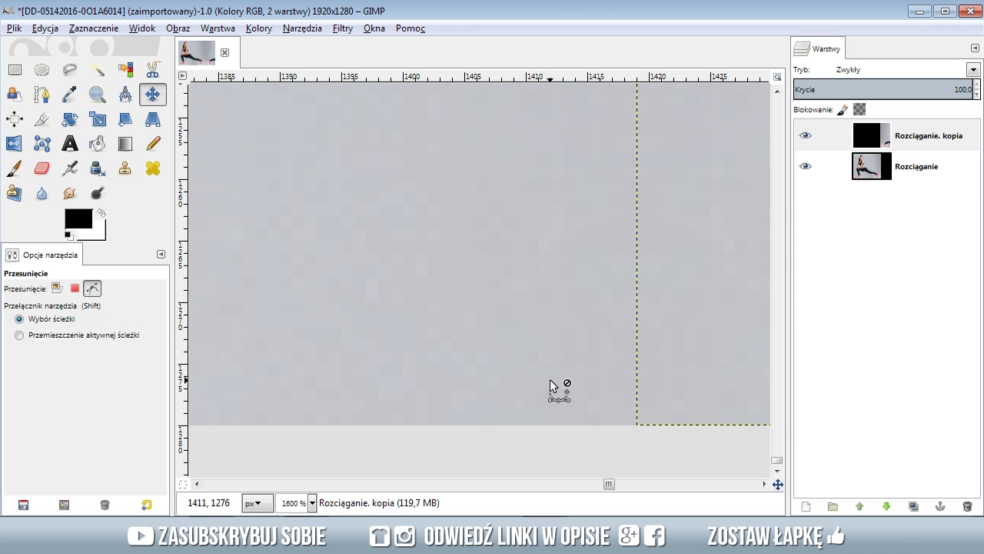
scroll(550, 379, down, 5)
scroll(550, 379, down, 1)
scroll(549, 378, down, 3)
scroll(549, 378, down, 3)
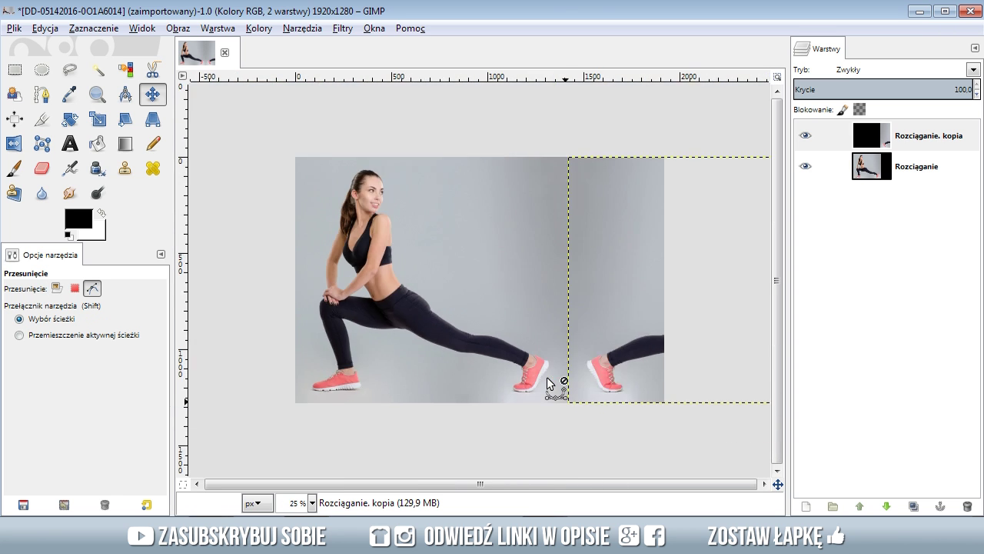
scroll(548, 377, down, 1)
scroll(547, 376, down, 1)
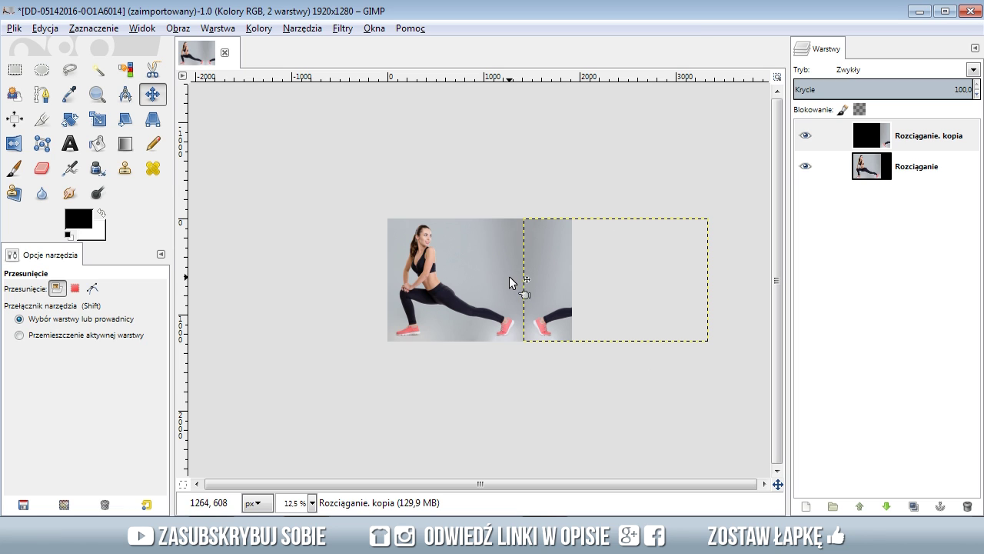
Fit the canvas to the layers, widening it to 3840x1280, and check each layer's bounds
click(180, 28)
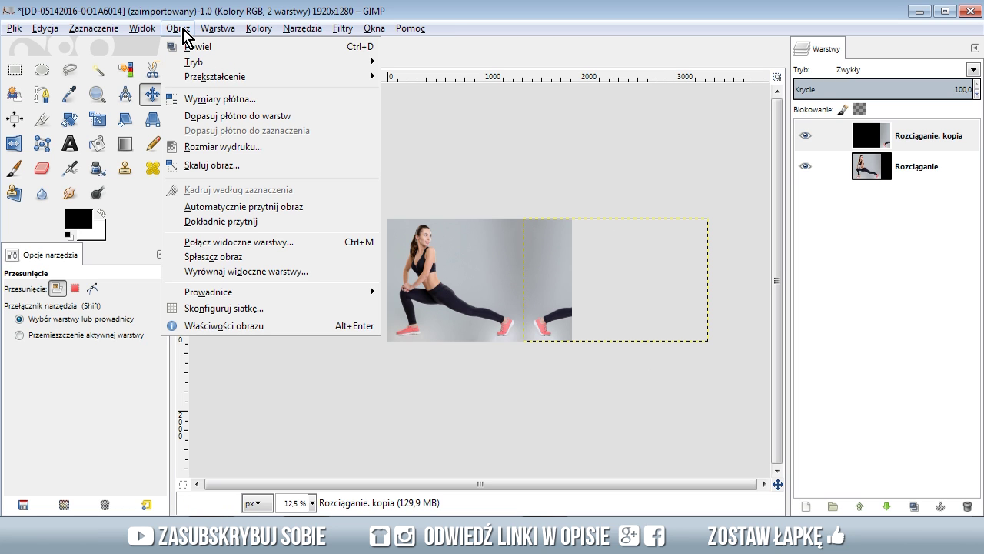
click(250, 116)
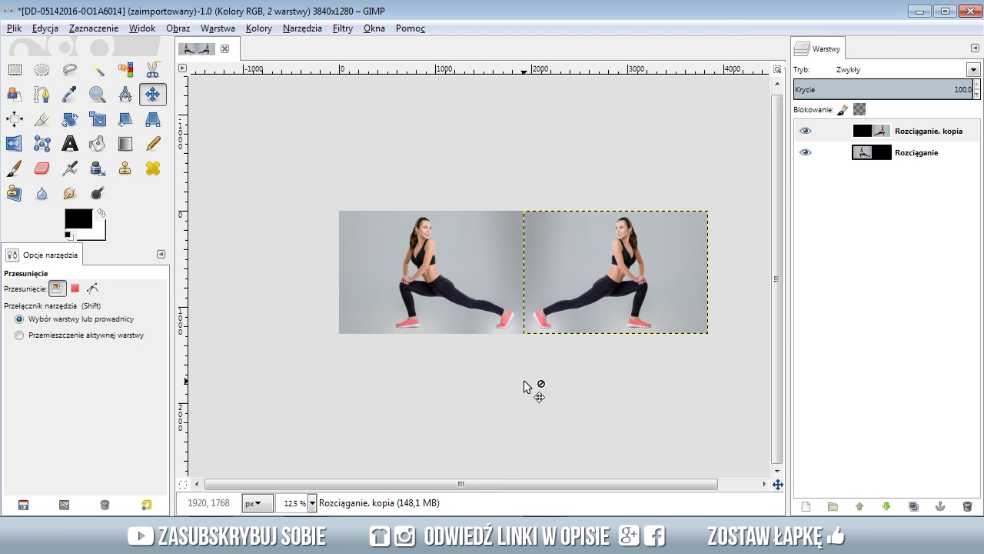
click(930, 157)
click(911, 133)
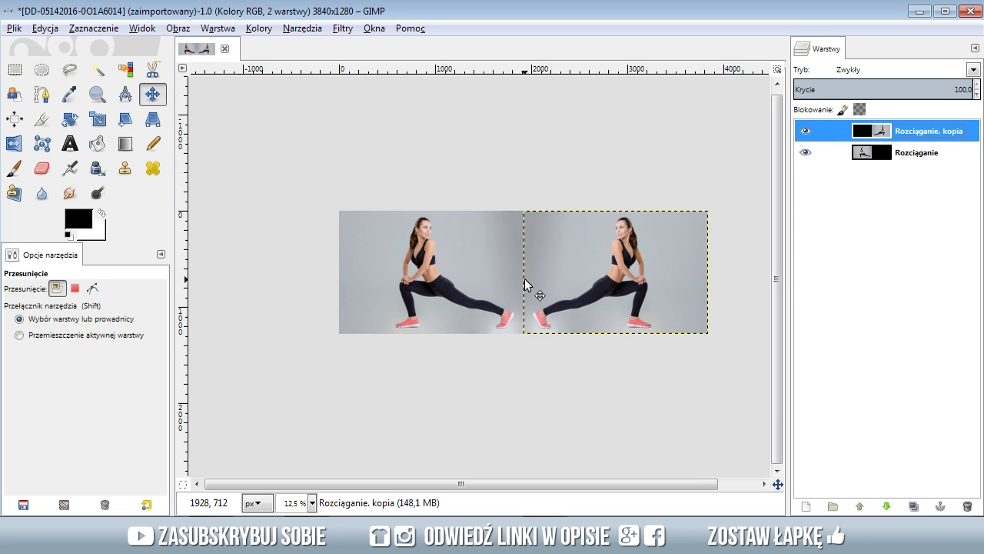
ctrl+scroll(525, 278, up, 1)
ctrl+scroll(525, 278, up, 1)
ctrl+scroll(525, 278, up, 1)
ctrl+scroll(525, 277, up, 1)
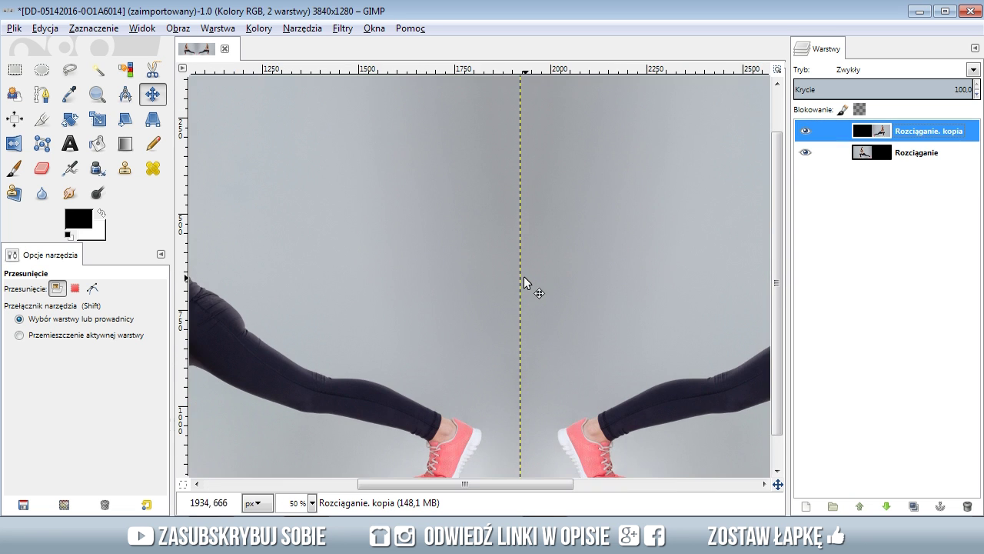
ctrl+scroll(523, 276, down, 2)
ctrl+scroll(518, 263, down, 1)
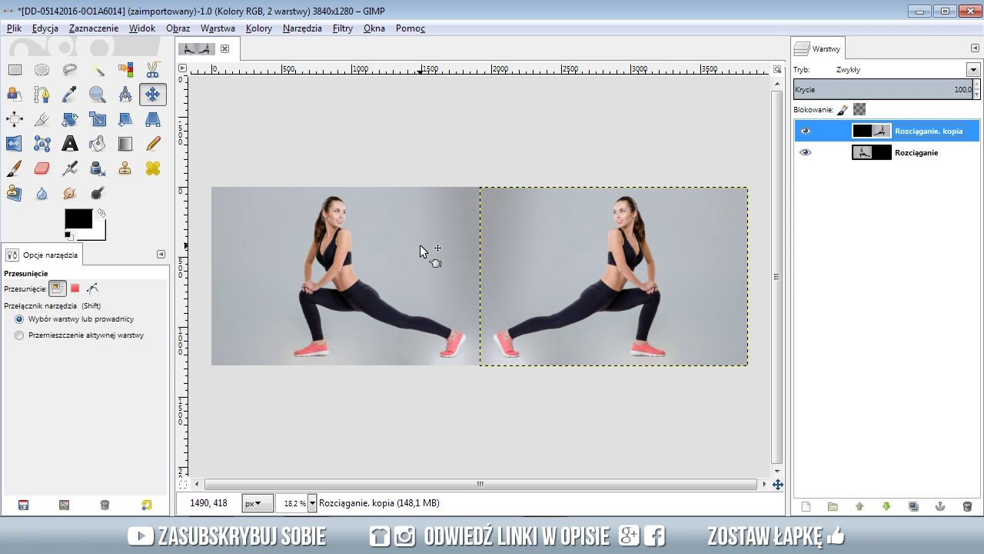
Undo the canvas widening and mirrored copy, leaving the single 1920x1280 Rozciąganie layer
key(ctrl+z)
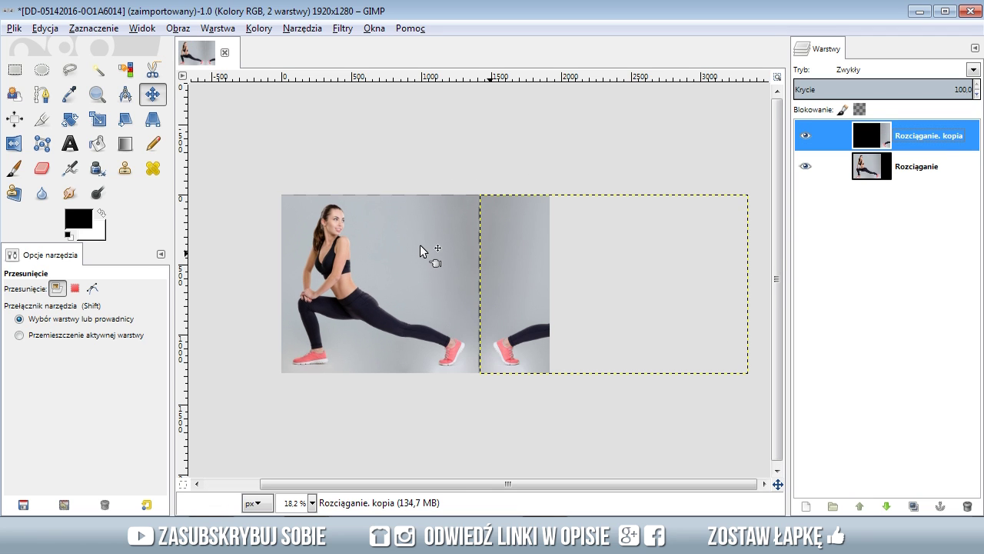
key(ctrl+z)
key(ctrl+z)
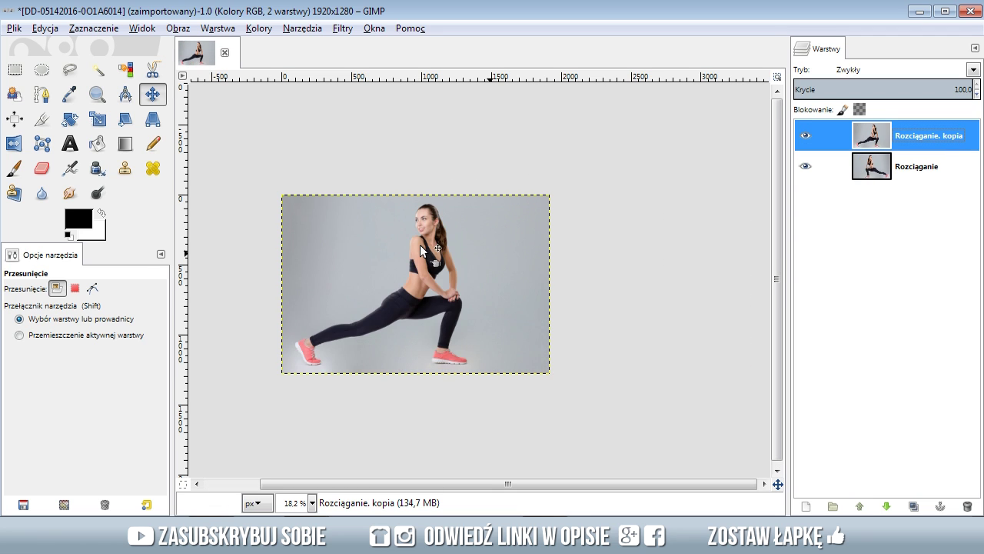
key(ctrl+z)
key(ctrl+z)
key(ctrl+z)
key(ctrl+z)
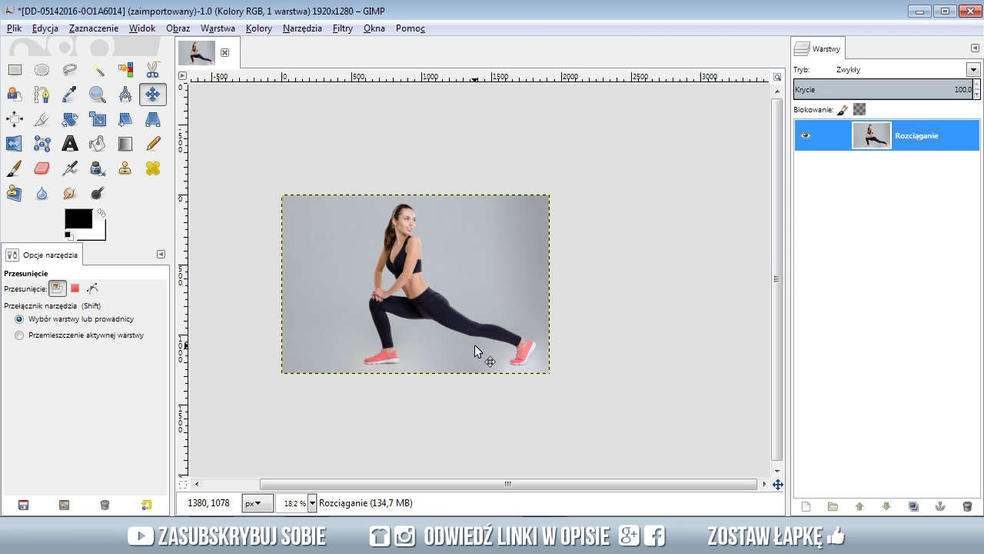
mouse_move(884, 136)
click(806, 136)
scroll(297, 308, up, 1)
scroll(299, 309, up, 1)
scroll(296, 309, up, 1)
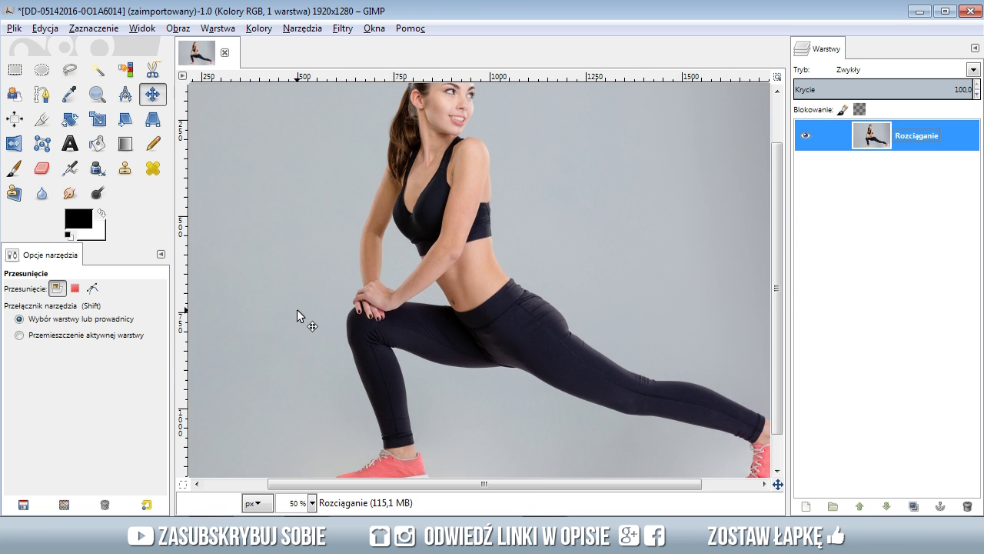
scroll(297, 309, down, 1)
click(15, 70)
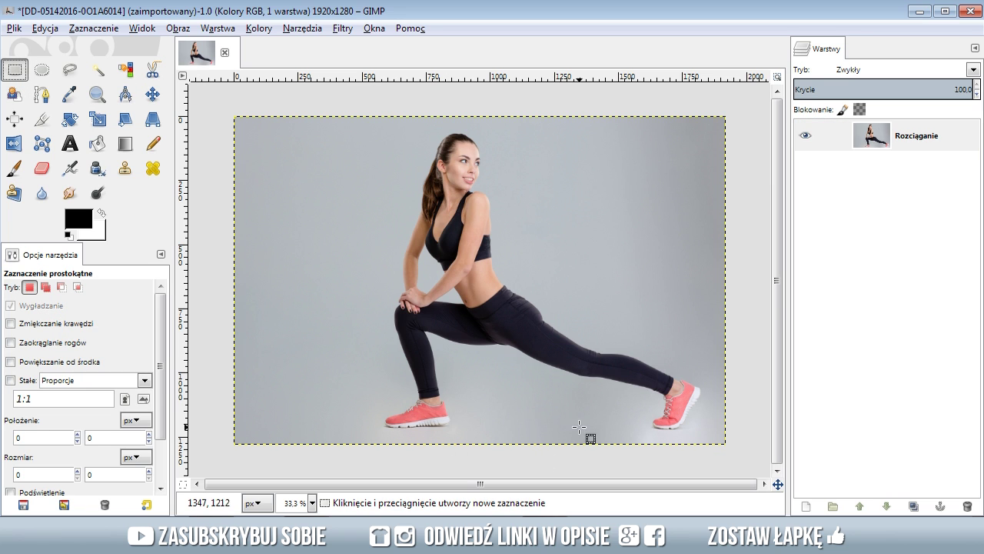
Add an alpha channel and clear the photo's right part from the waist (x=1035) to transparency
drag(740, 452, 499, 96)
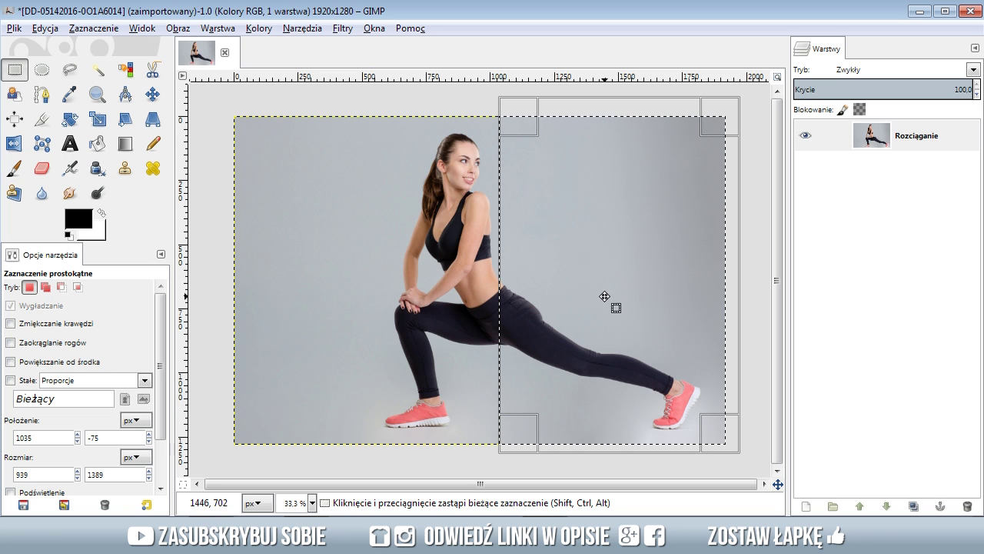
right_click(881, 144)
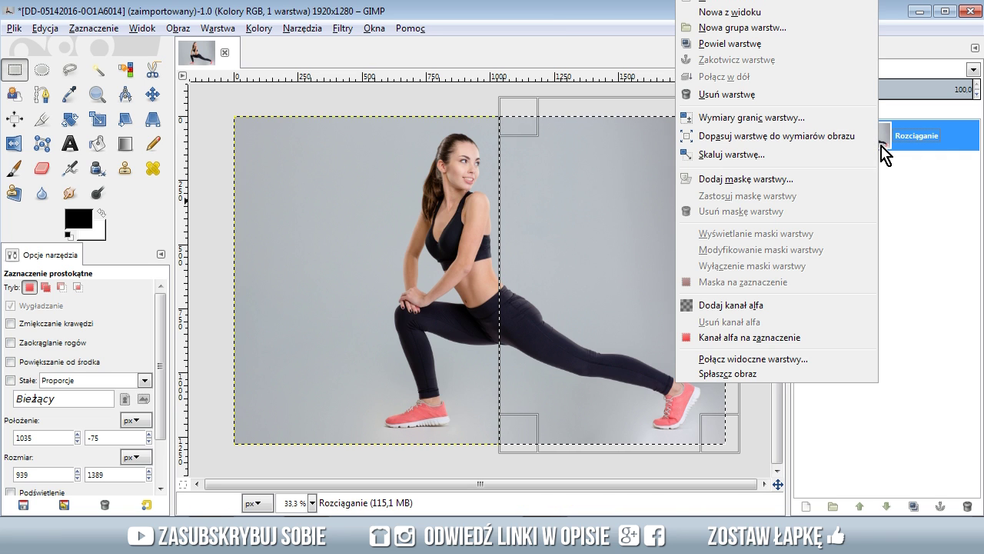
click(731, 305)
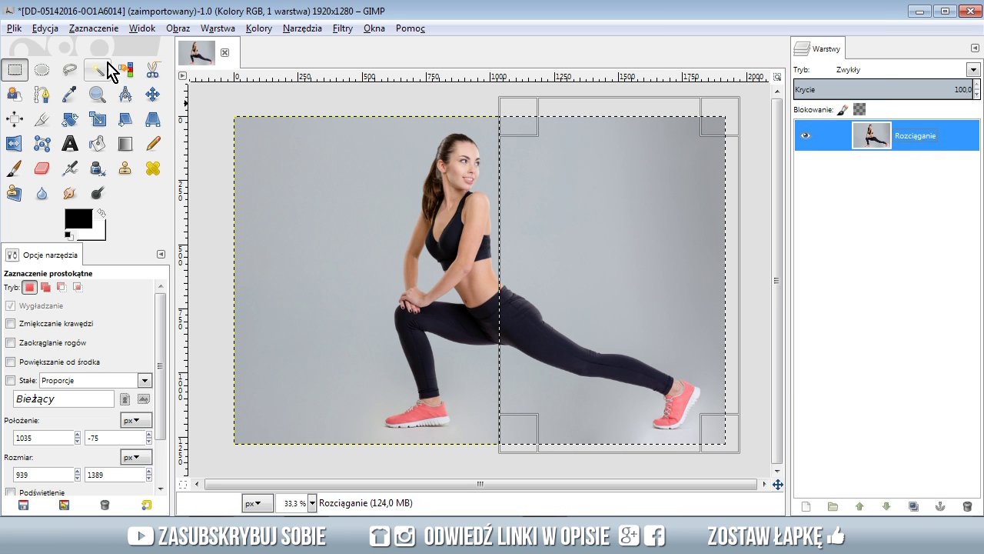
click(54, 28)
click(108, 234)
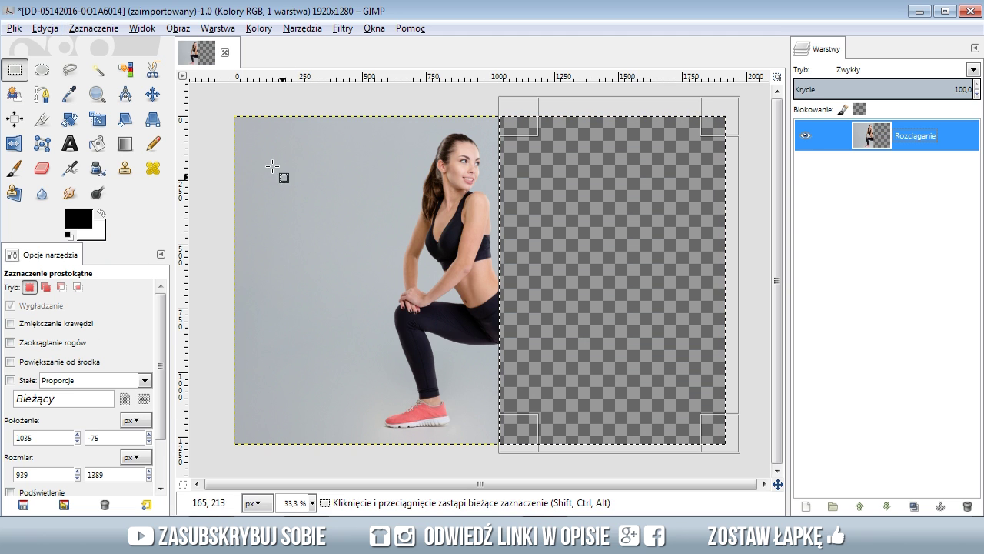
click(79, 29)
click(97, 68)
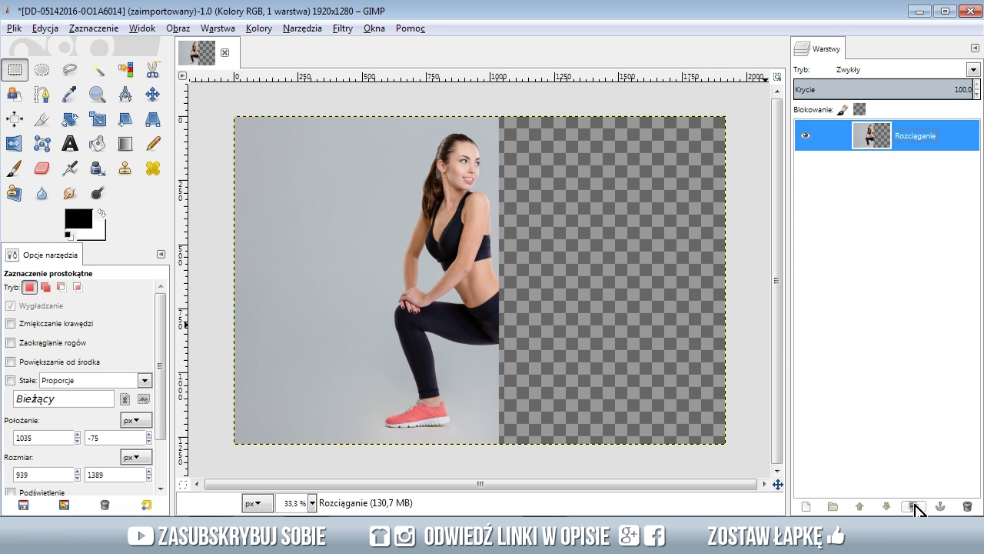
Duplicate the half-figure layer, flip the copy horizontally, and move it beside the original
click(915, 508)
click(14, 143)
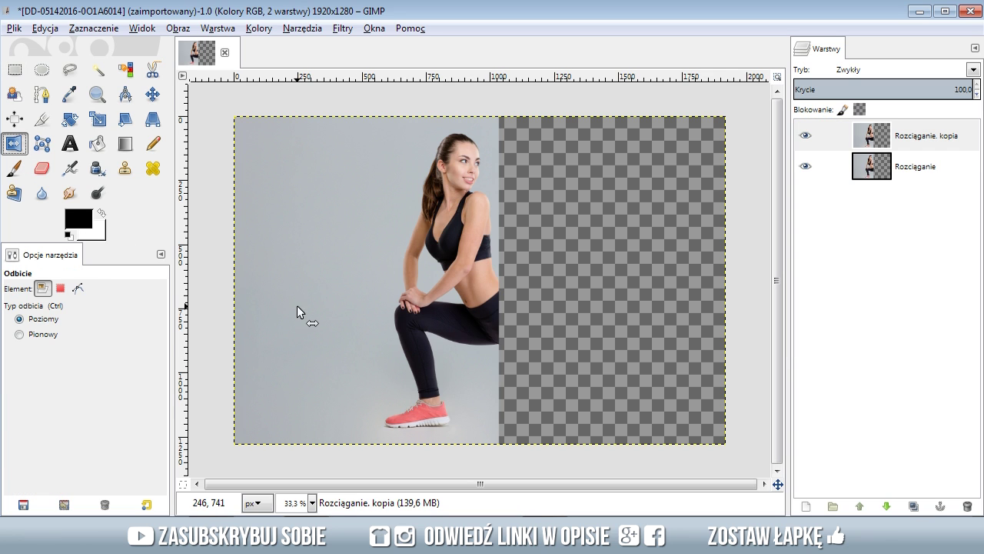
click(297, 305)
click(151, 94)
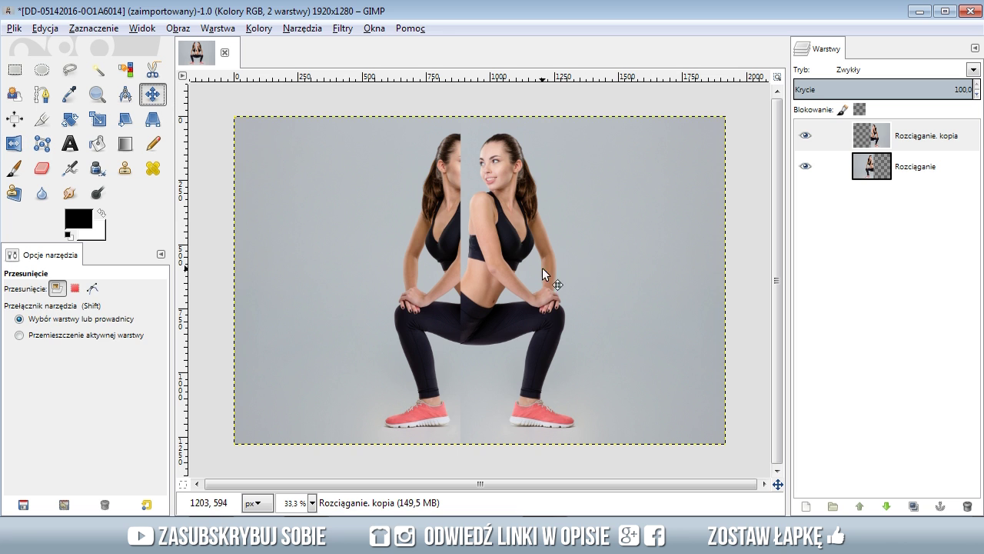
drag(542, 269, 587, 271)
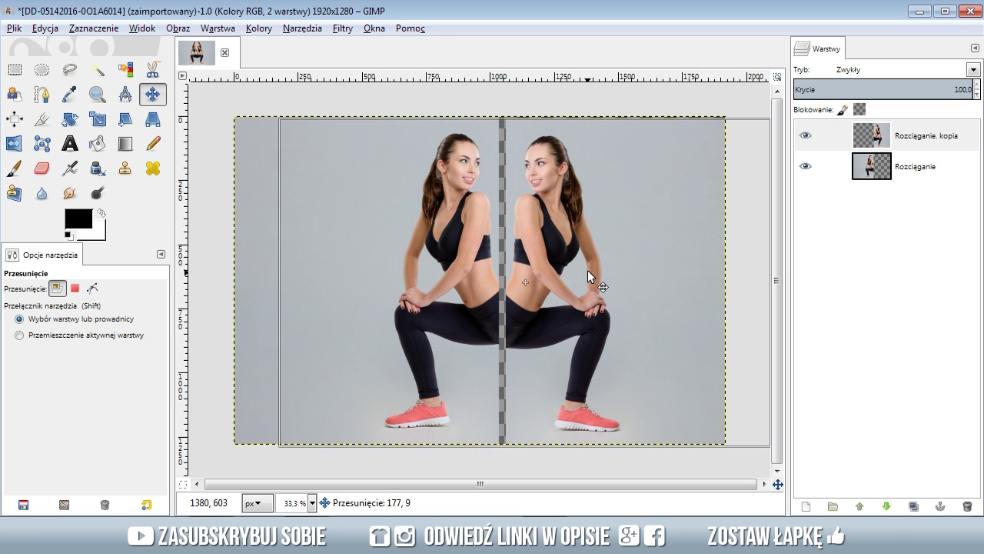
drag(588, 270, 584, 267)
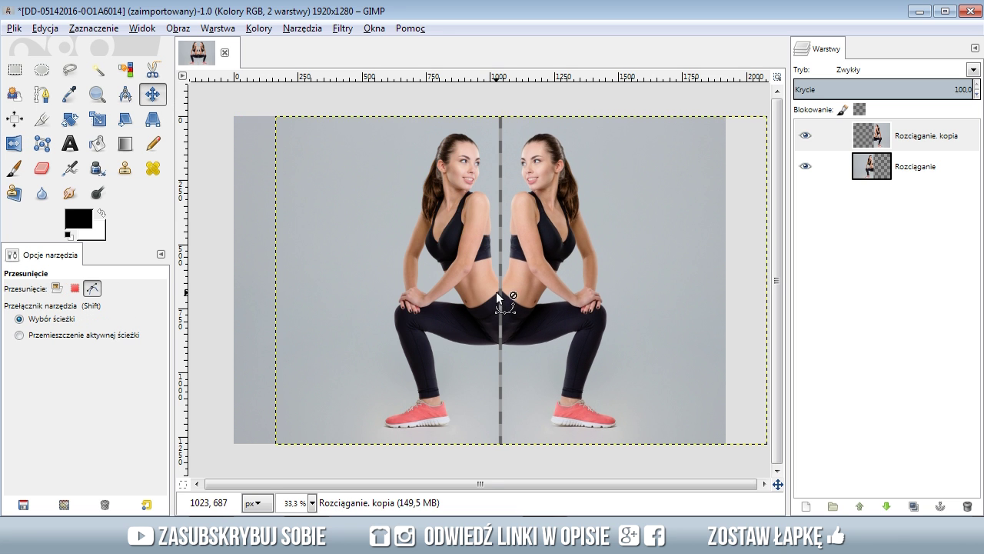
Zoom in and drag the mirrored copy until the two halves meet at the waist
scroll(496, 291, up, 2)
scroll(504, 269, up, 1)
scroll(499, 275, up, 4)
scroll(499, 275, up, 2)
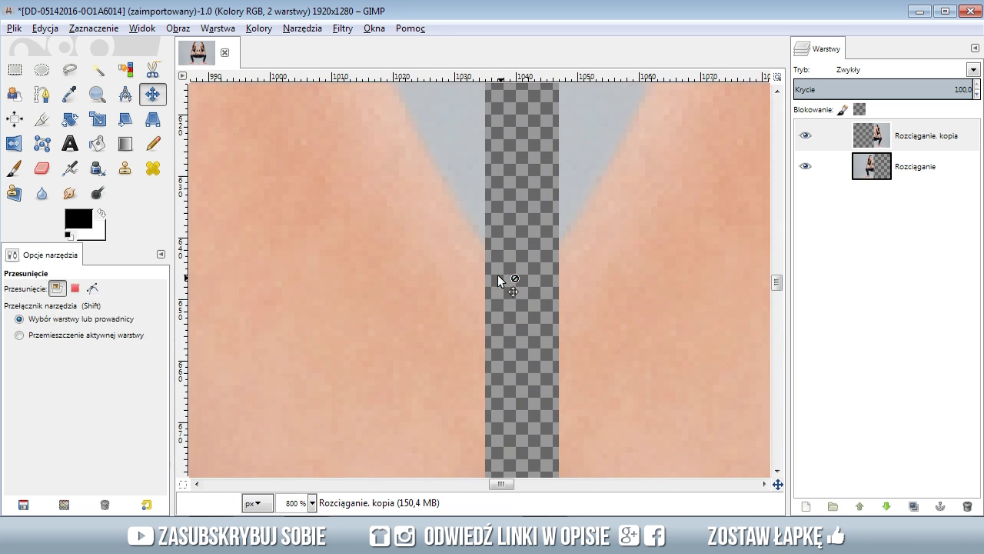
scroll(547, 312, down, 3)
scroll(547, 312, down, 3)
drag(584, 312, 483, 313)
scroll(483, 313, up, 2)
scroll(482, 313, up, 3)
drag(594, 321, 528, 324)
scroll(528, 325, down, 3)
scroll(524, 338, down, 3)
scroll(524, 338, down, 3)
scroll(524, 338, down, 2)
scroll(523, 338, down, 2)
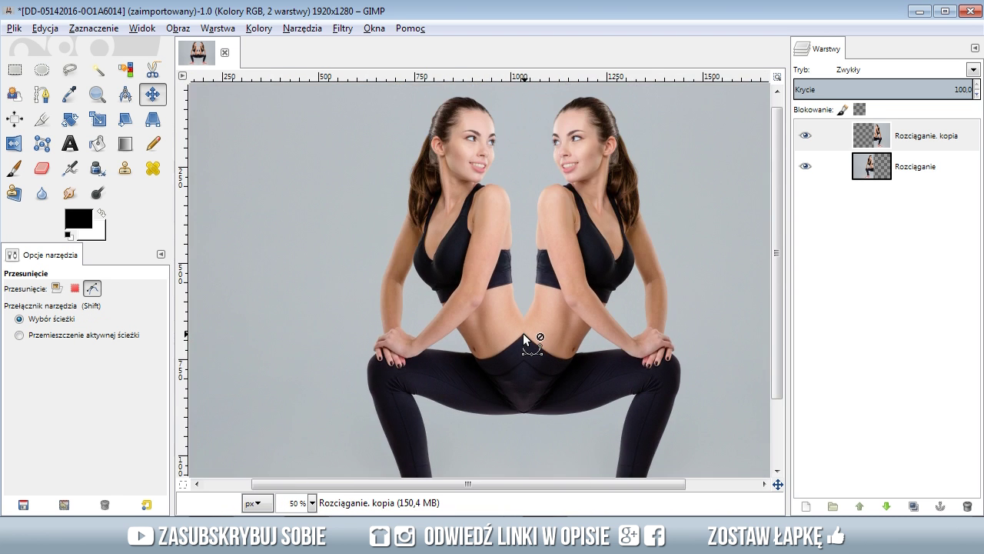
scroll(584, 331, down, 1)
scroll(603, 331, down, 1)
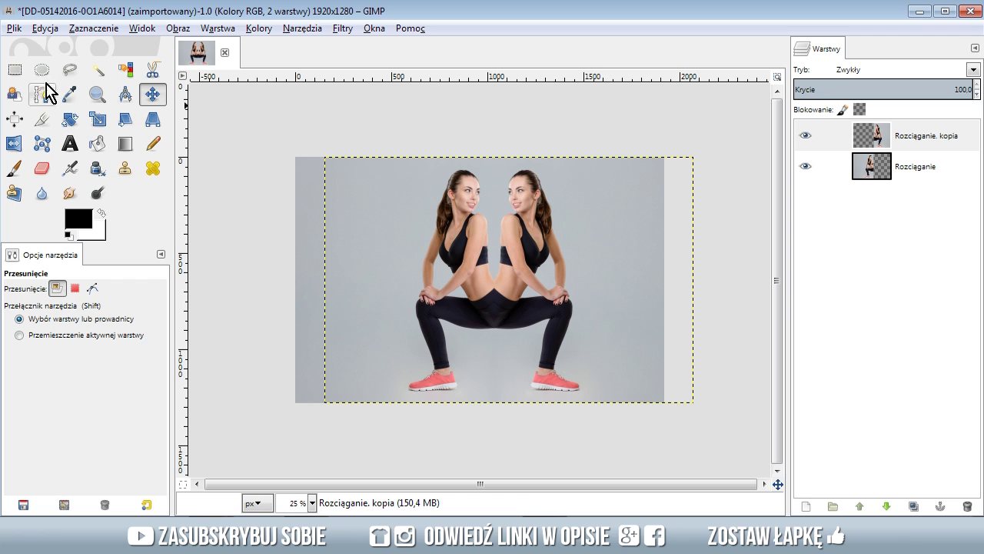
Select a near-square area around the twin figures and crop the image to 1284x1276
click(13, 70)
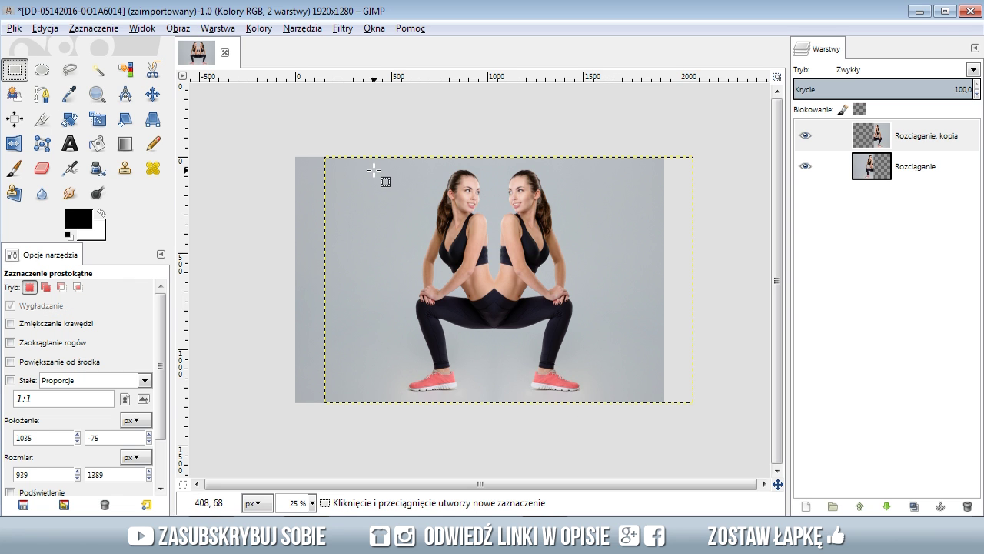
drag(369, 165, 613, 397)
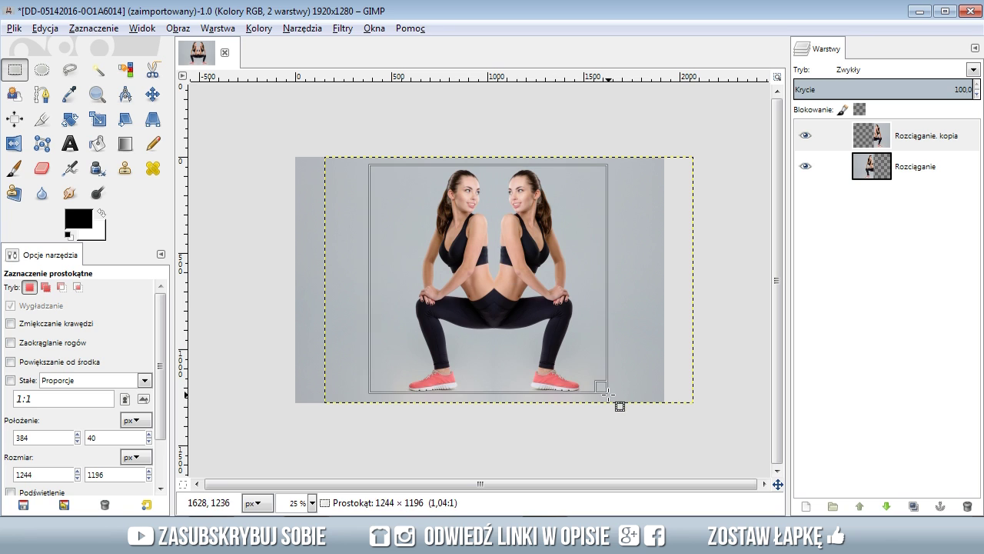
drag(613, 398, 616, 402)
drag(535, 163, 534, 157)
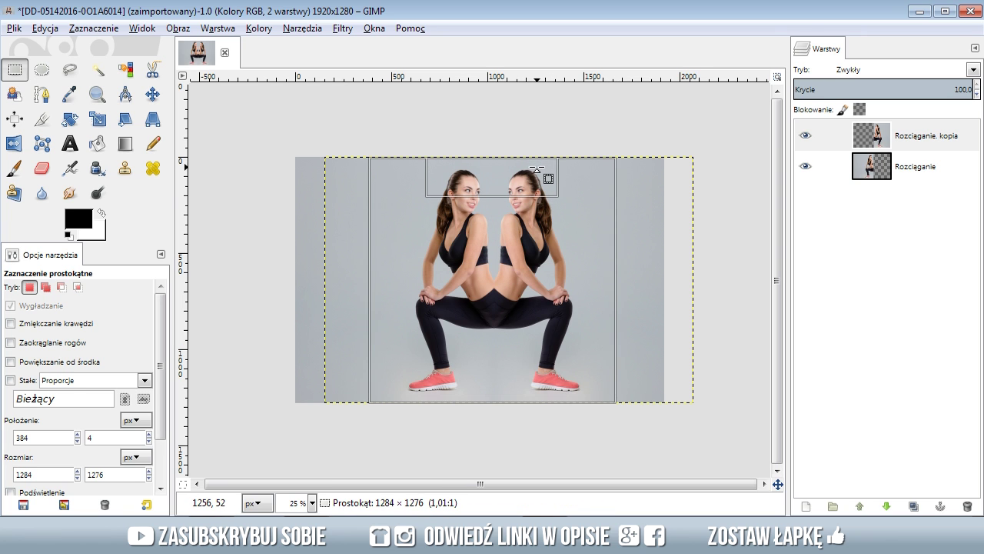
click(178, 27)
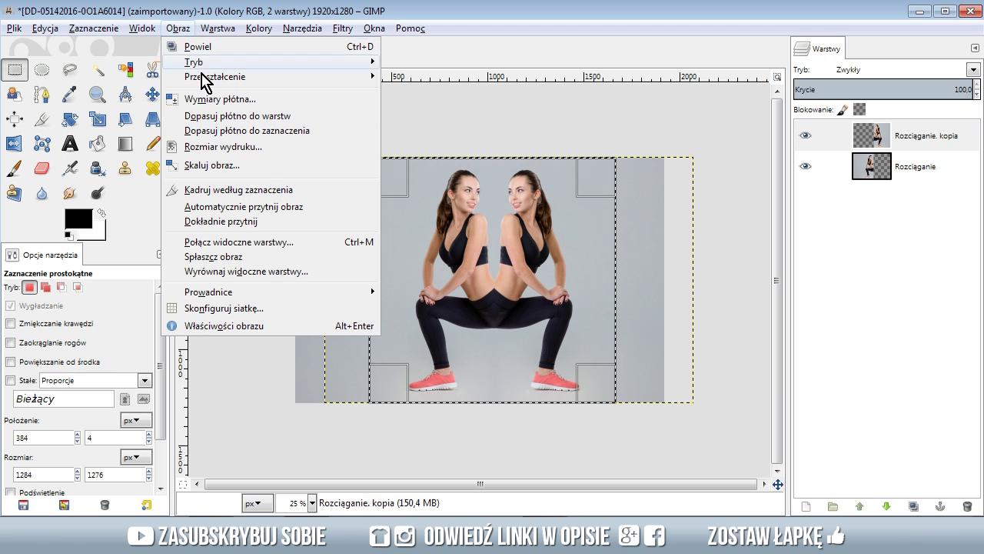
click(285, 196)
click(86, 28)
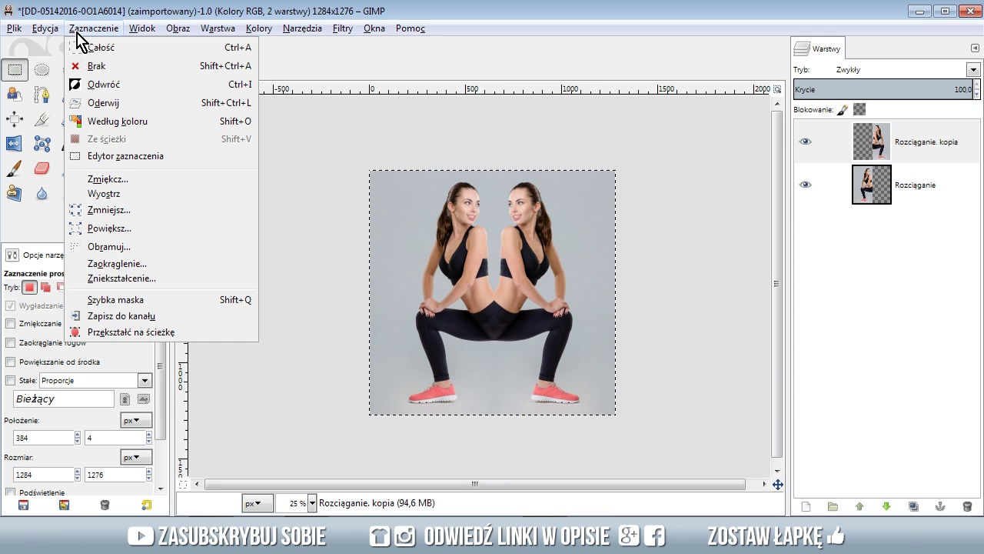
click(94, 67)
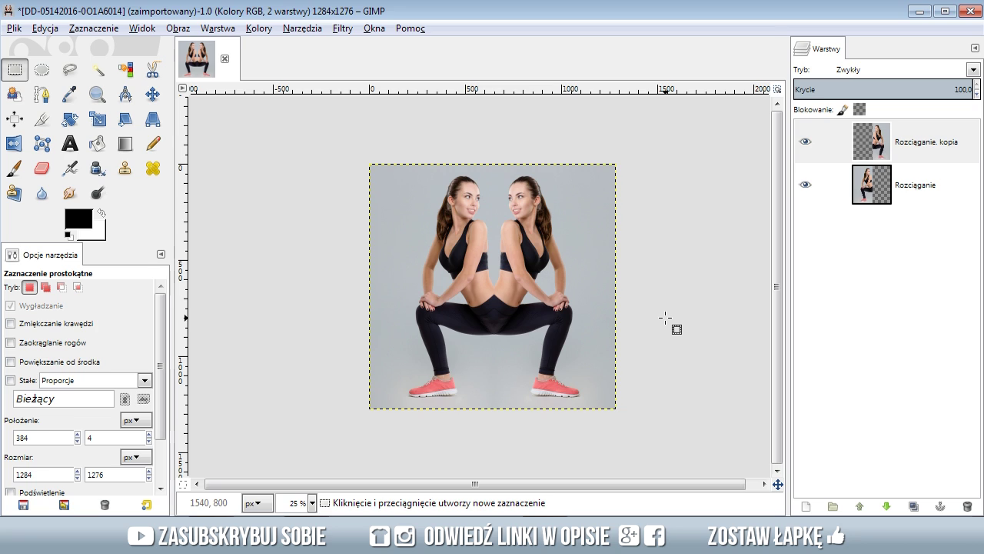